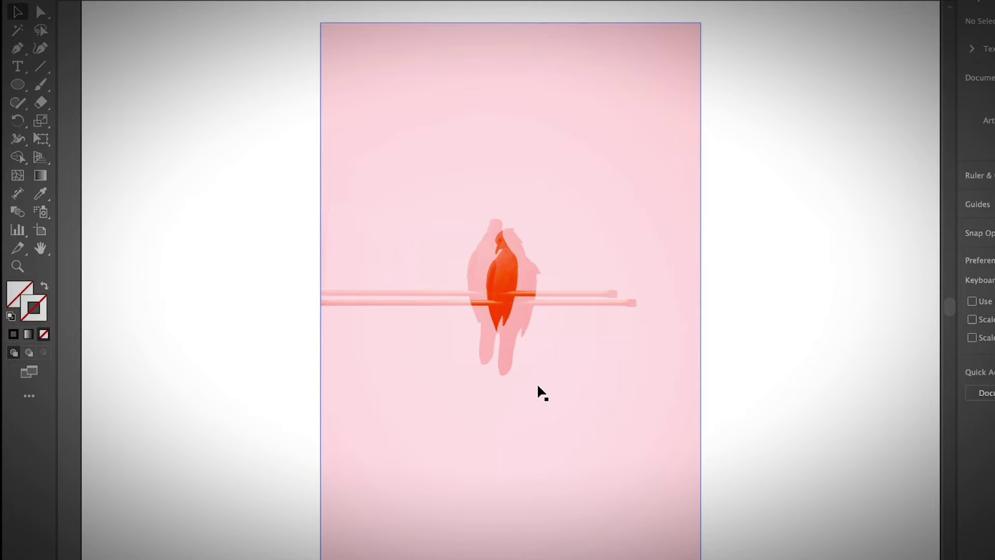
# Draw a circle over the bird with the Ellipse tool and fill it black.
pyautogui.click(24, 90)
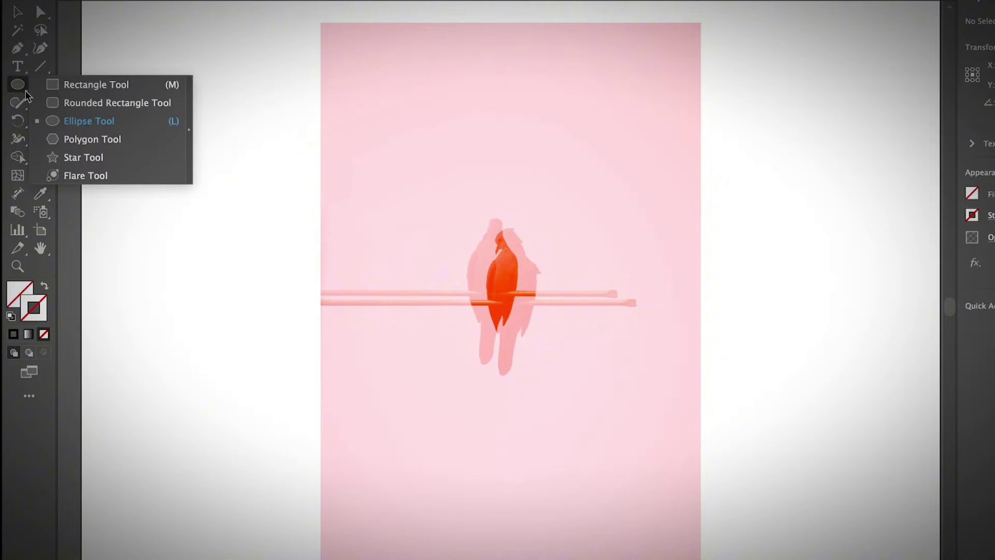
pyautogui.click(89, 121)
pyautogui.moveTo(404, 190); pyautogui.dragTo(635, 411)
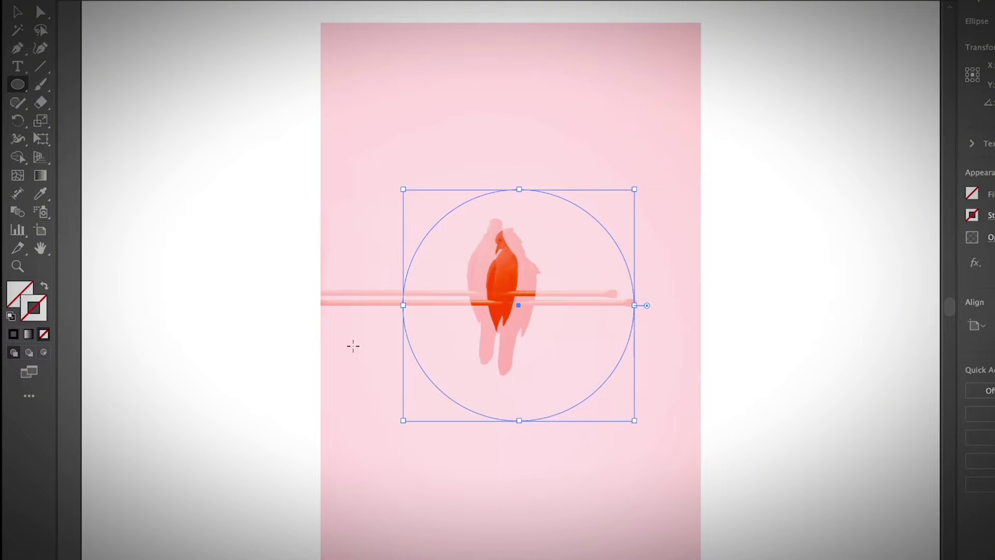
pyautogui.click(26, 291)
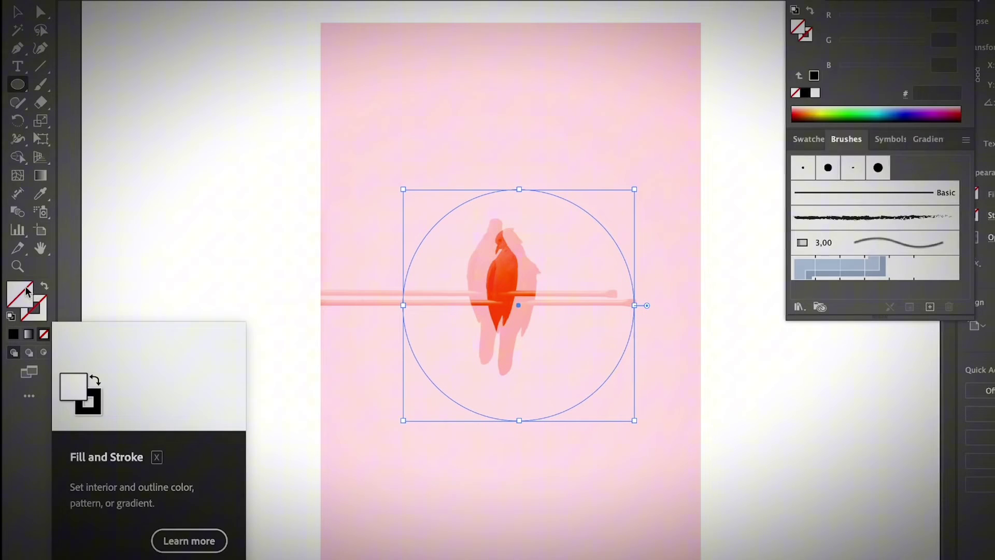
pyautogui.click(14, 334)
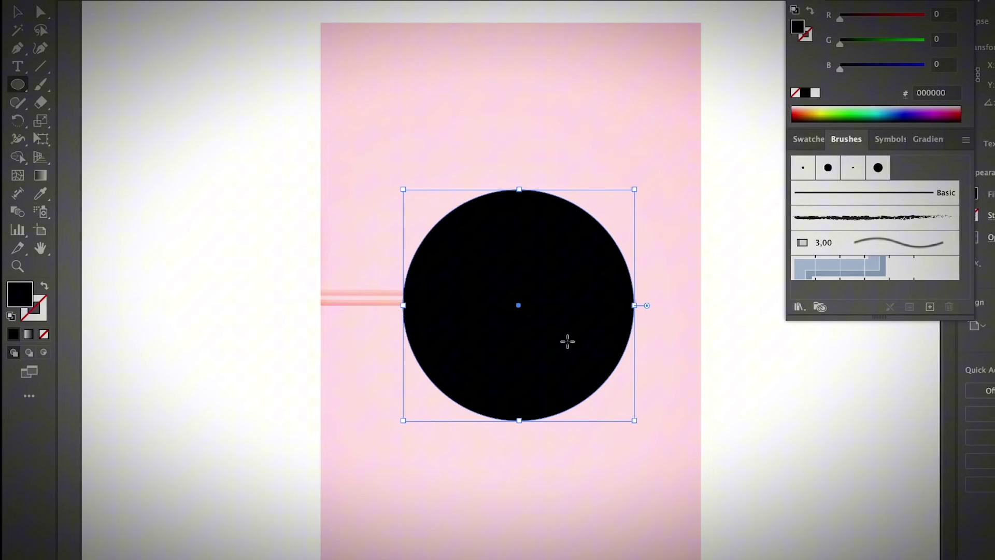
# Select the circle and bird image together and make a clipping mask from the right-click menu.
pyautogui.press('v')
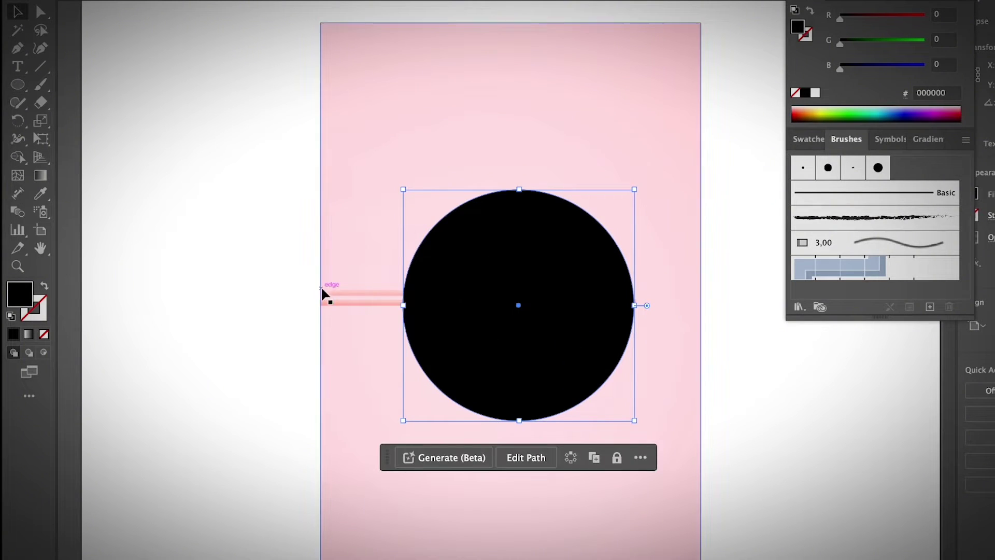
pyautogui.click(286, 267)
pyautogui.moveTo(289, 205); pyautogui.dragTo(590, 365)
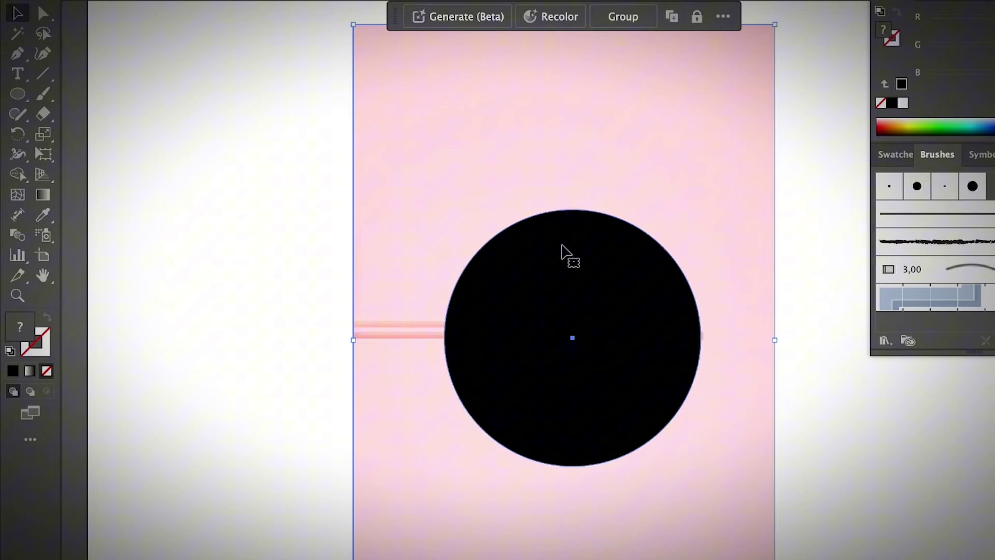
pyautogui.rightClick(537, 239)
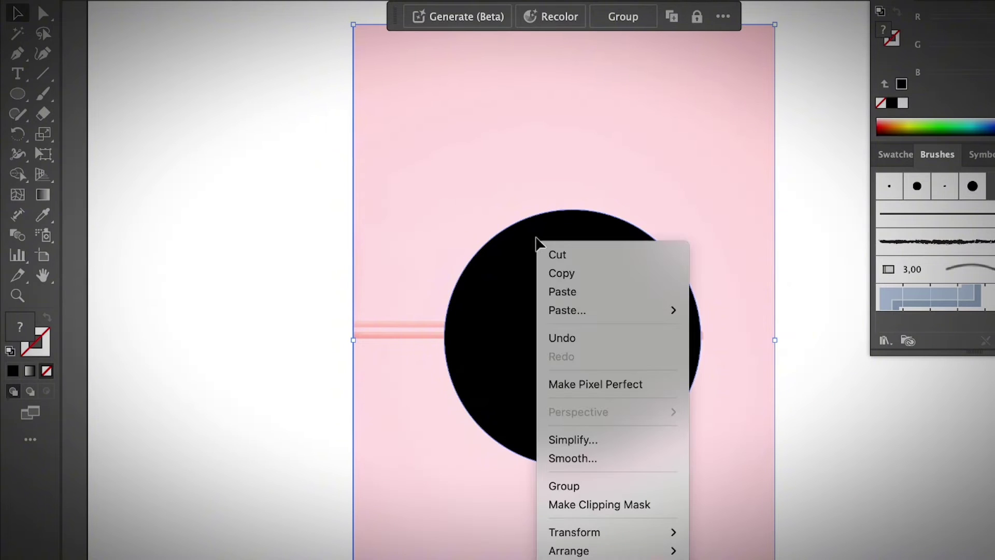
pyautogui.click(580, 506)
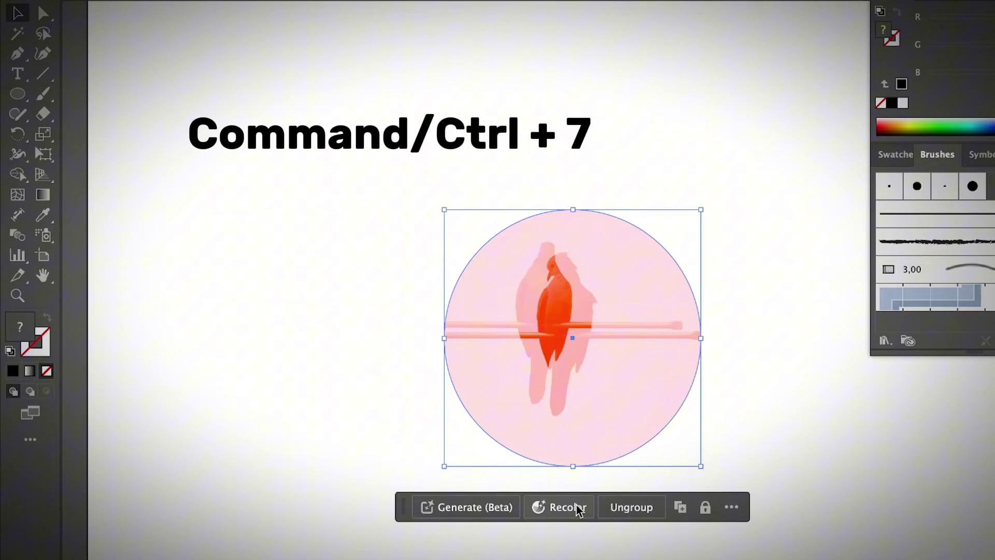
pyautogui.click(725, 400)
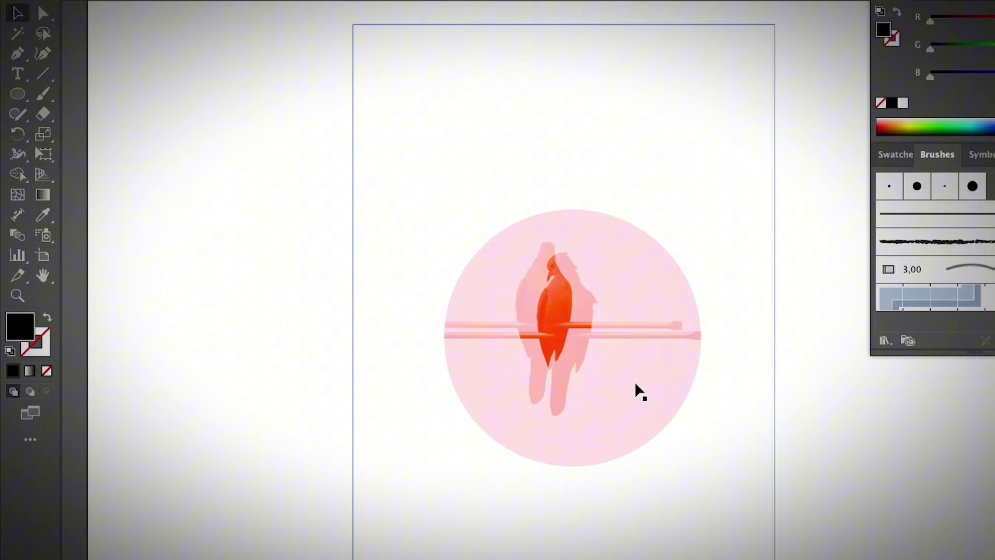
# Inside the clip group, drag the bird image until the bird sits right of centre, then exit.
pyautogui.doubleClick(641, 393)
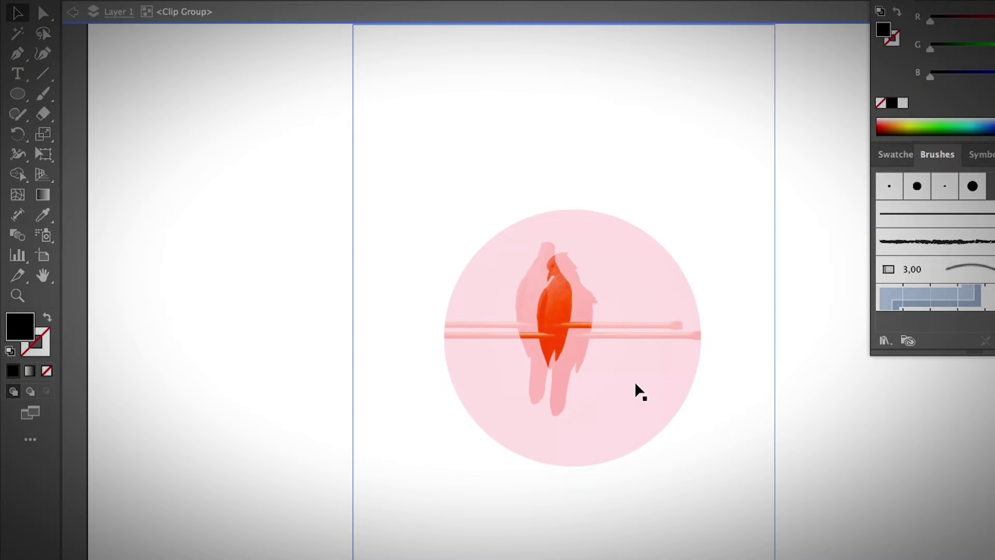
pyautogui.moveTo(578, 367); pyautogui.dragTo(622, 403)
pyautogui.moveTo(562, 340); pyautogui.dragTo(540, 311)
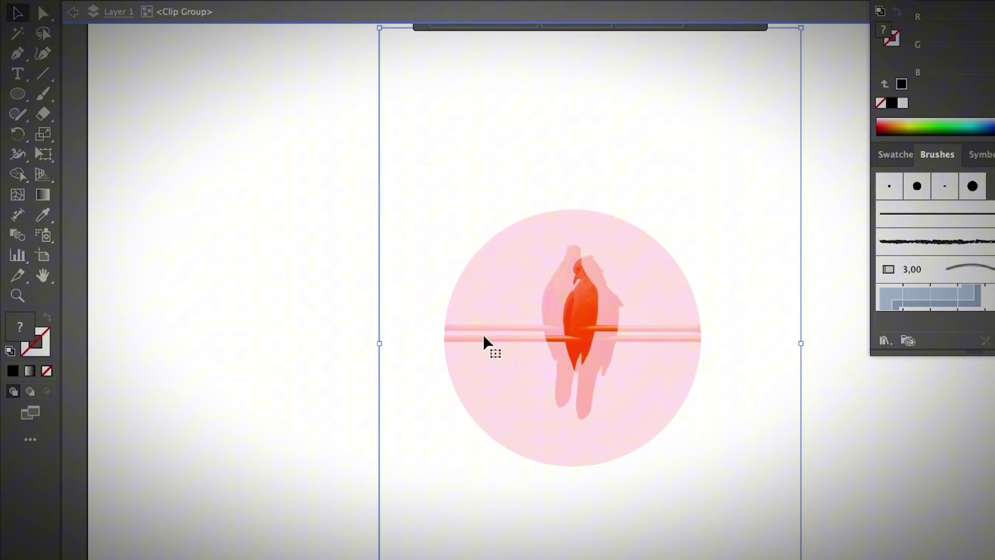
pyautogui.moveTo(489, 344)
pyautogui.mouseDown()
pyautogui.moveTo(522, 344)
pyautogui.moveTo(508, 346)
pyautogui.mouseUp()
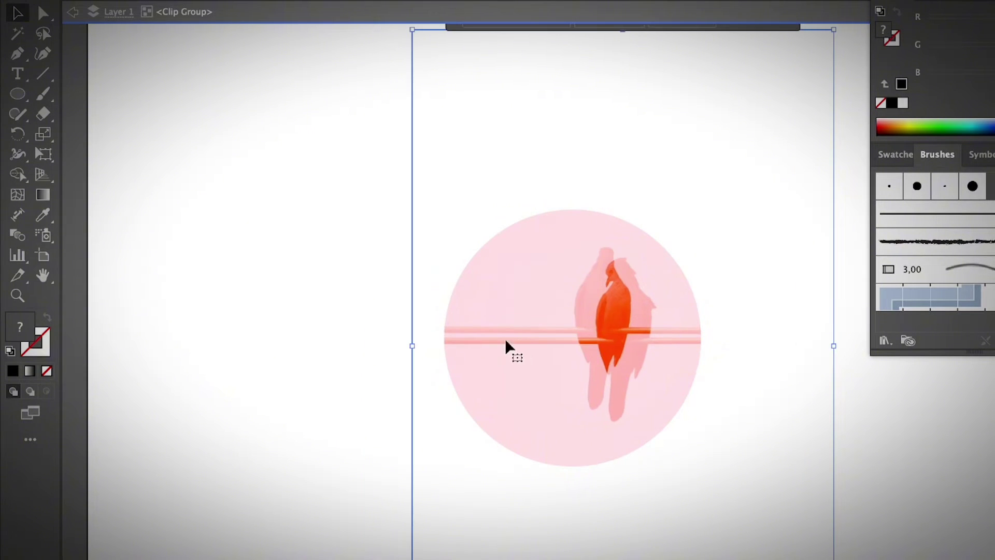
pyautogui.doubleClick(357, 329)
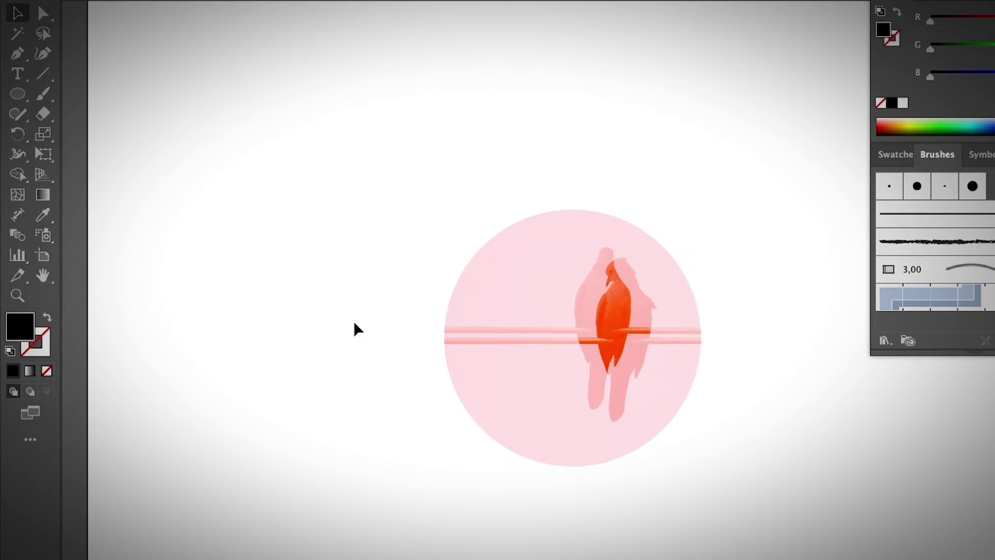
pyautogui.click(541, 345)
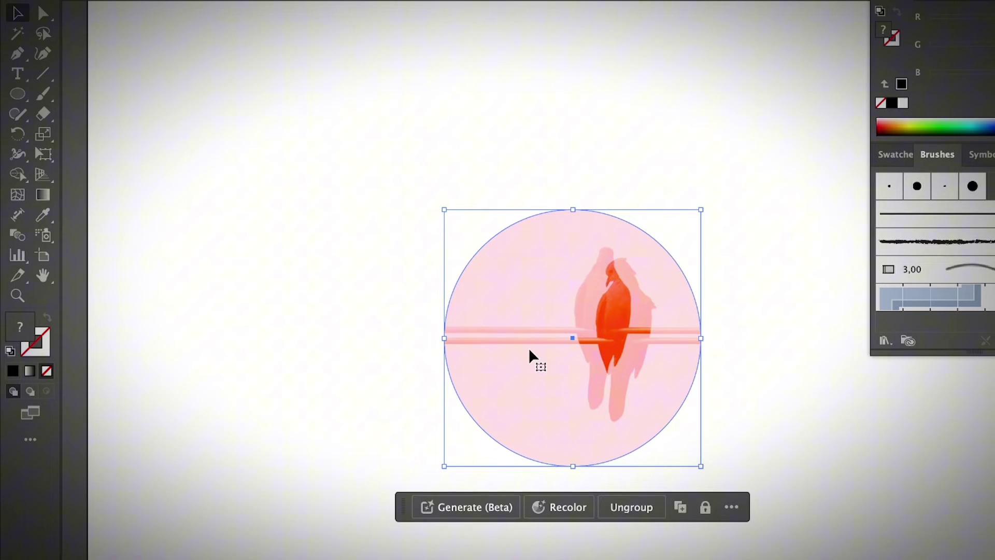
# Release the circular clipping mask and delete the leftover circle path.
pyautogui.hotkey('ctrl', 'alt', '7')
pyautogui.click(655, 442)
pyautogui.press('Delete')
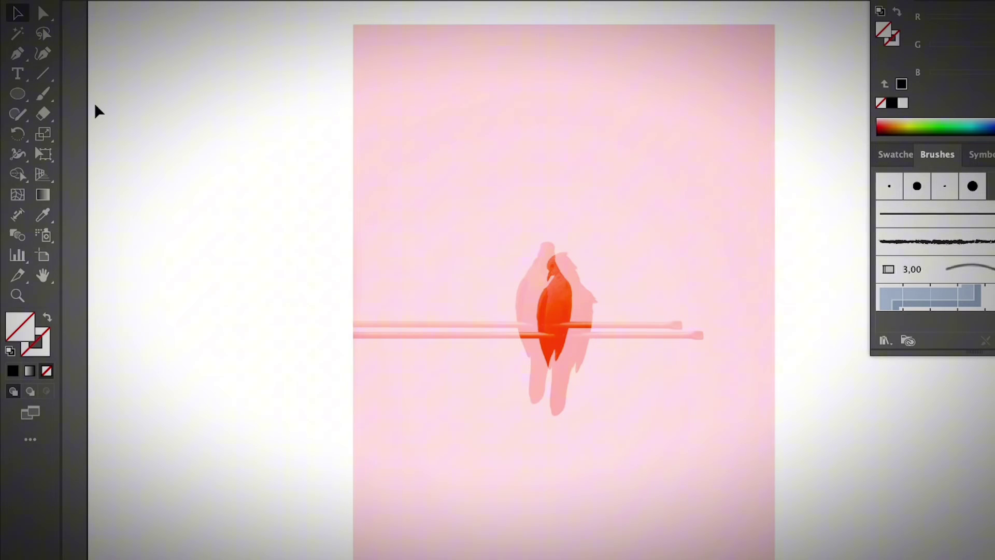
# Draw a closed irregular blob around the bird with the Pen tool and fill it black.
pyautogui.click(15, 55)
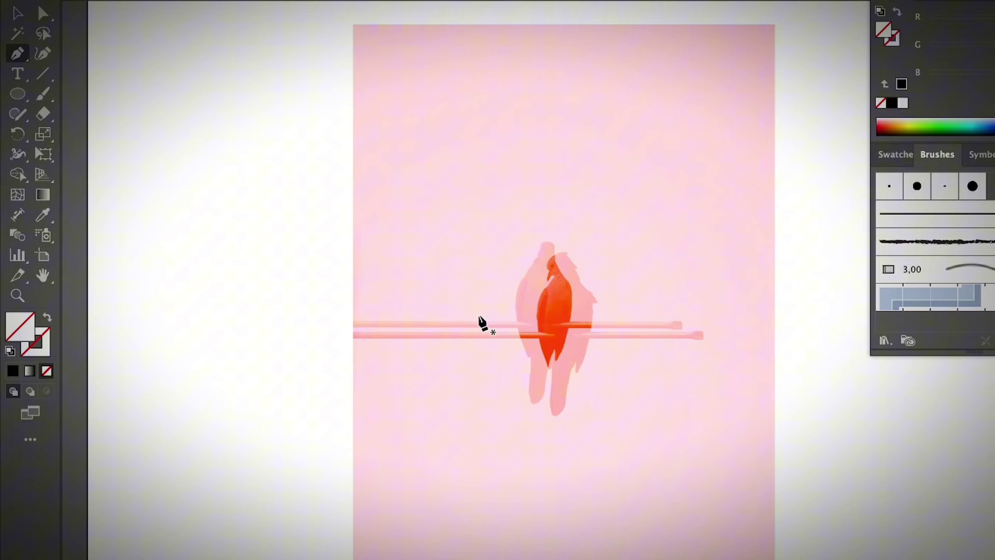
pyautogui.click(474, 317)
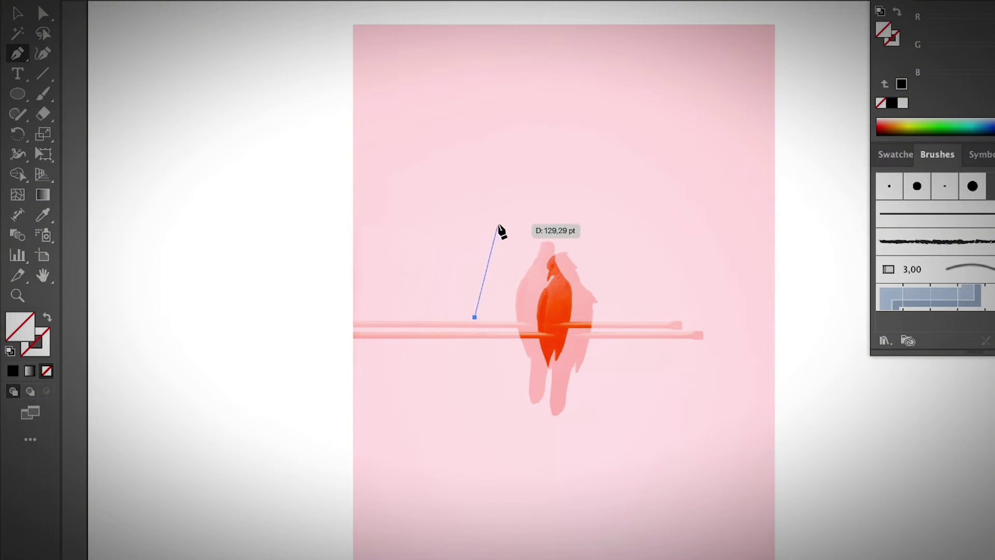
pyautogui.moveTo(490, 228); pyautogui.dragTo(515, 215)
pyautogui.moveTo(557, 208); pyautogui.dragTo(583, 218)
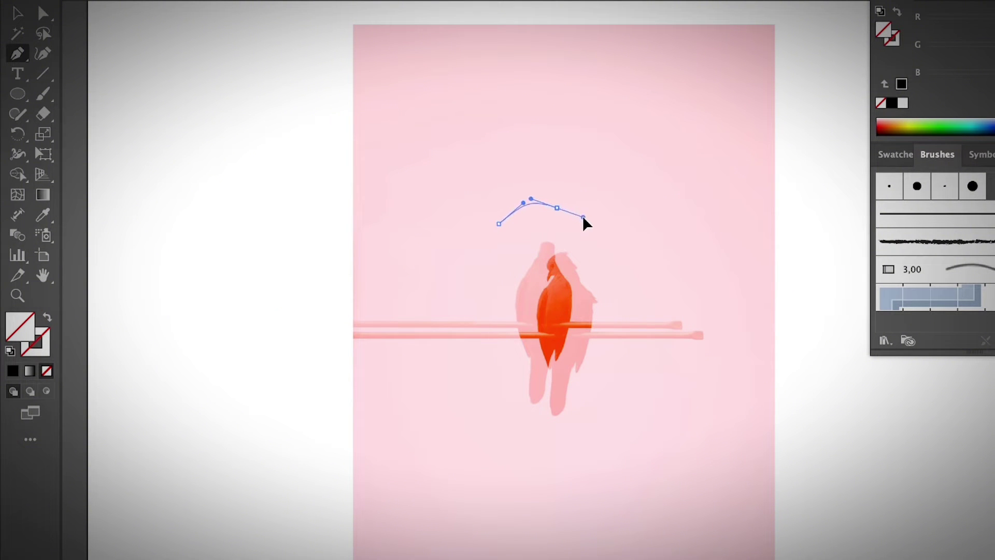
pyautogui.moveTo(642, 273); pyautogui.dragTo(648, 286)
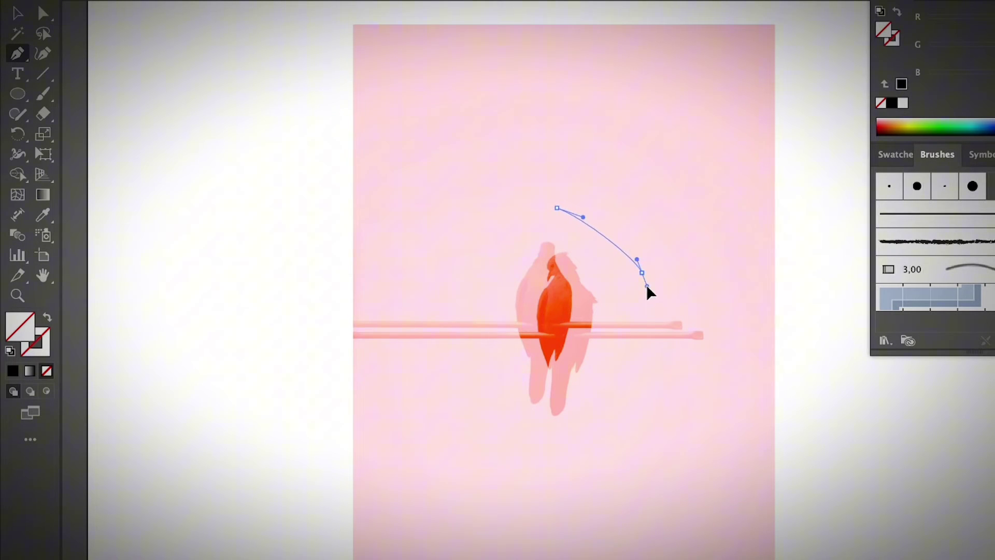
pyautogui.moveTo(659, 348); pyautogui.dragTo(660, 360)
pyautogui.moveTo(615, 425); pyautogui.dragTo(582, 433)
pyautogui.moveTo(527, 434); pyautogui.dragTo(463, 399)
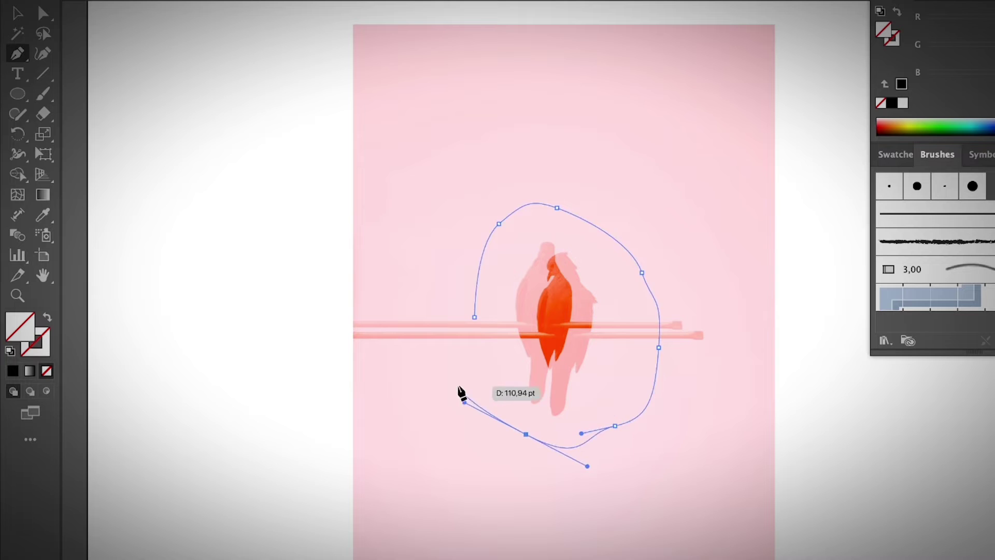
pyautogui.moveTo(456, 365); pyautogui.dragTo(461, 327)
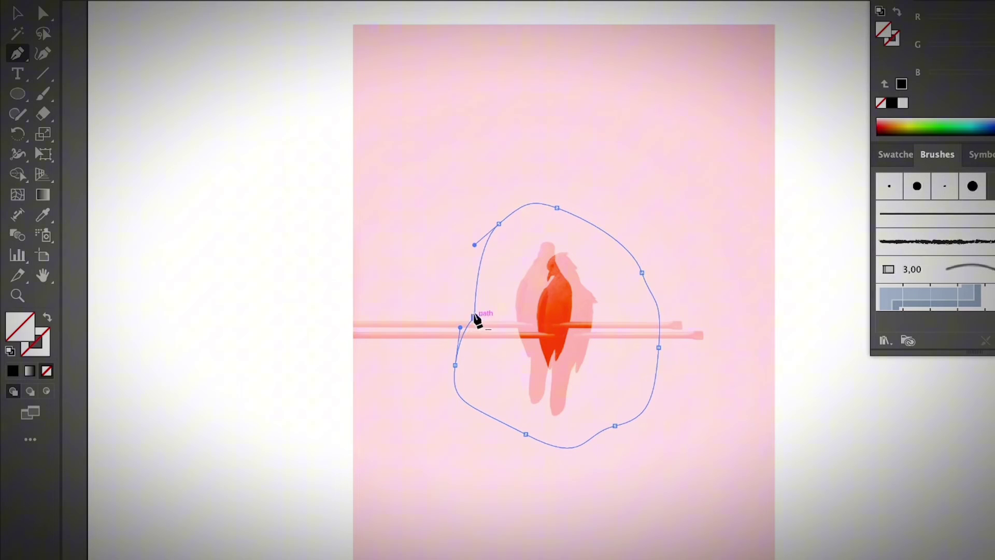
pyautogui.click(475, 317)
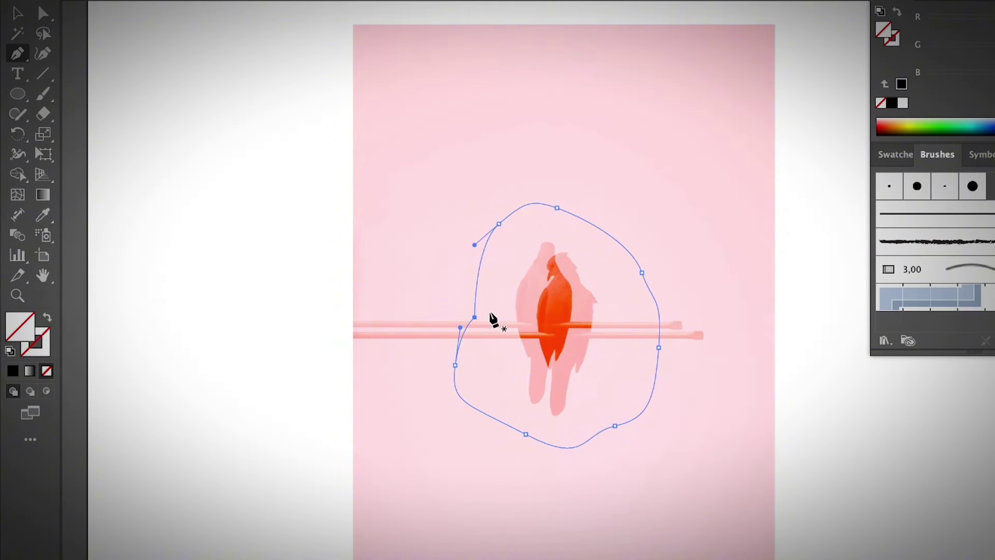
pyautogui.click(10, 373)
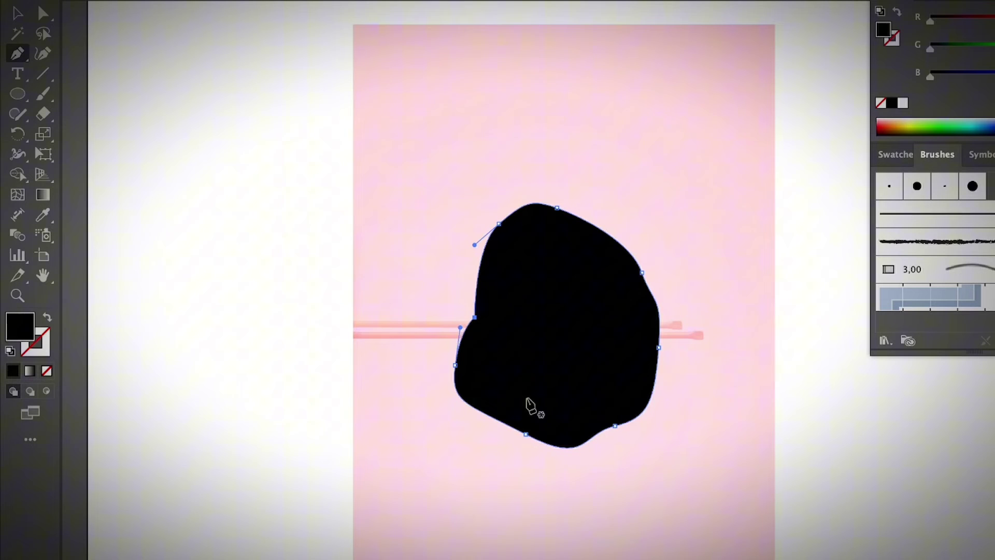
# Select the black blob with the bird image and clip the image to it using Ctrl+7.
pyautogui.press('v')
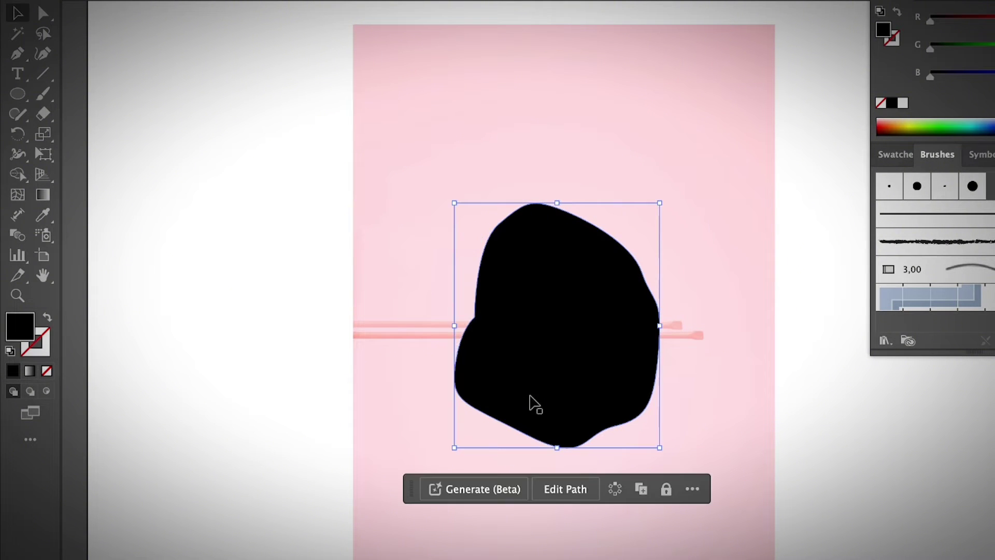
pyautogui.moveTo(311, 245); pyautogui.dragTo(671, 413)
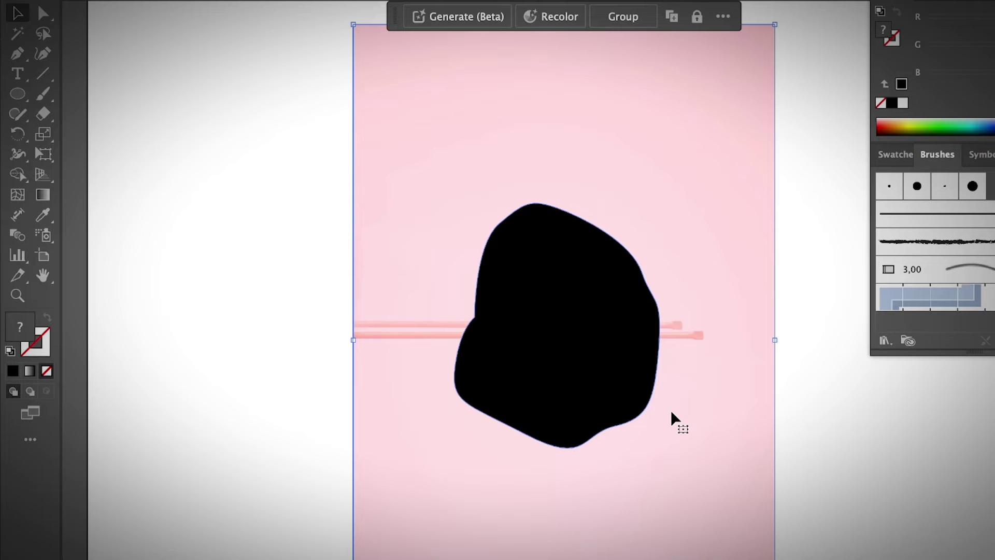
pyautogui.hotkey('ctrl', '7')
pyautogui.click(681, 409)
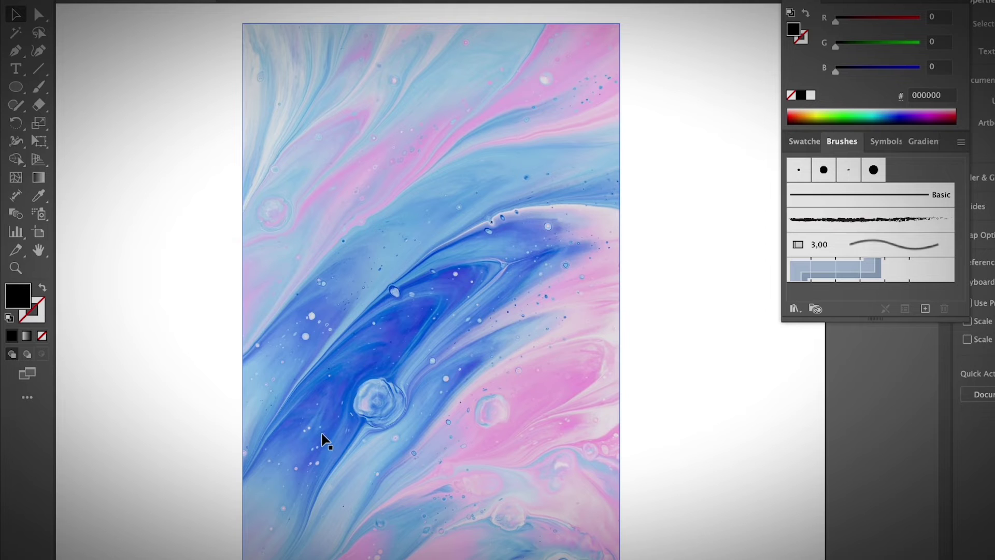
pyautogui.click(98, 157)
# Type the word TEXT on the artboard and centre it over the marbled image, undoing a premature clip.
pyautogui.click(13, 70)
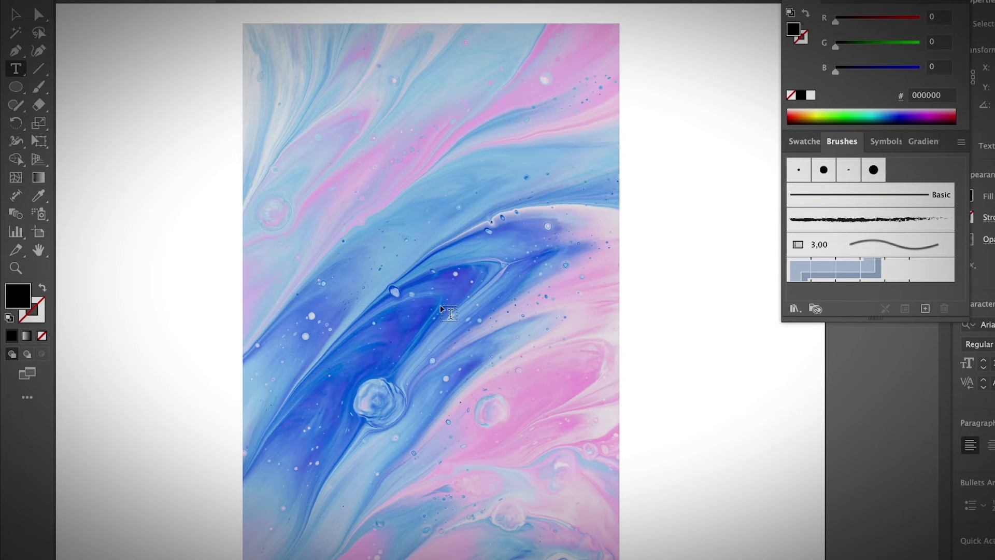
pyautogui.click(384, 291)
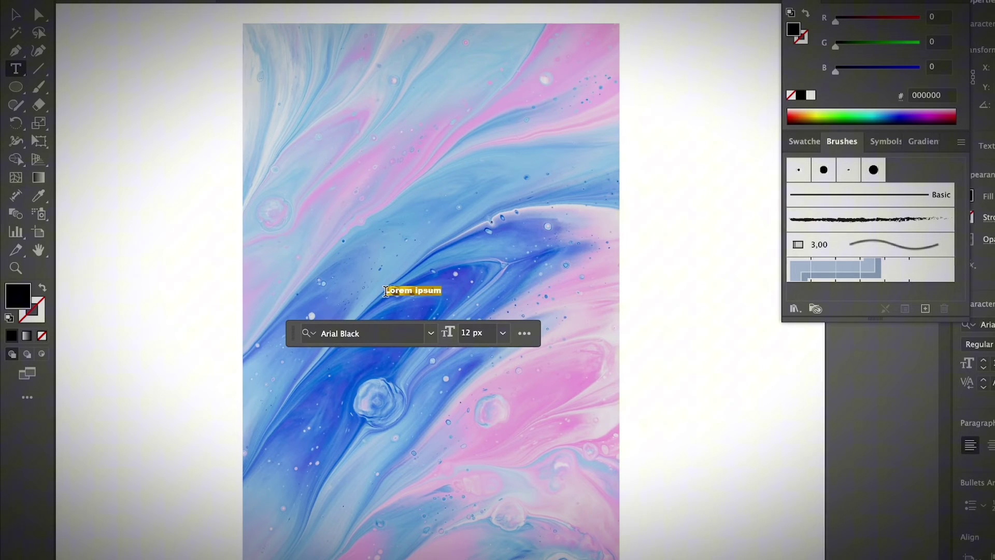
pyautogui.write('EXT')
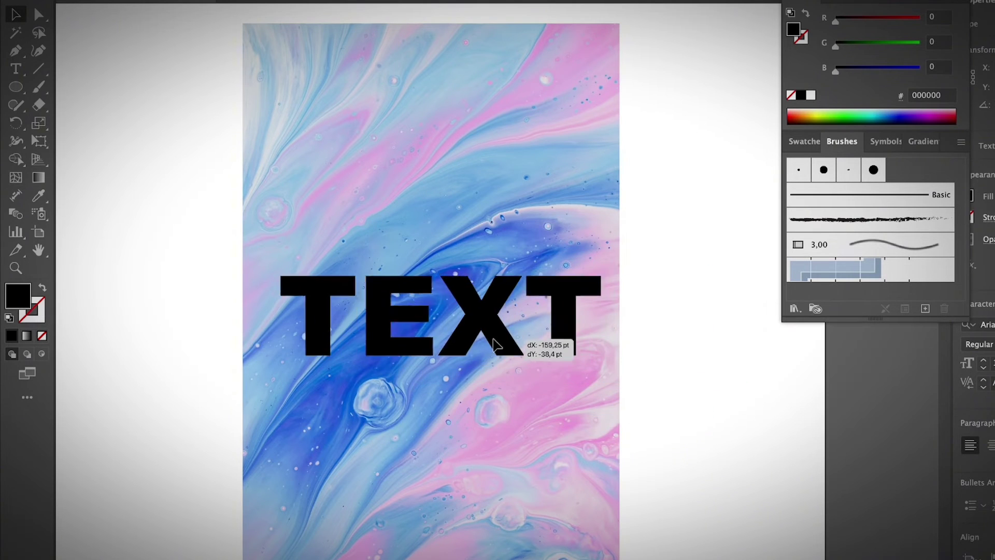
pyautogui.moveTo(518, 335); pyautogui.dragTo(577, 358)
pyautogui.click(701, 323)
pyautogui.moveTo(655, 369); pyautogui.dragTo(533, 289)
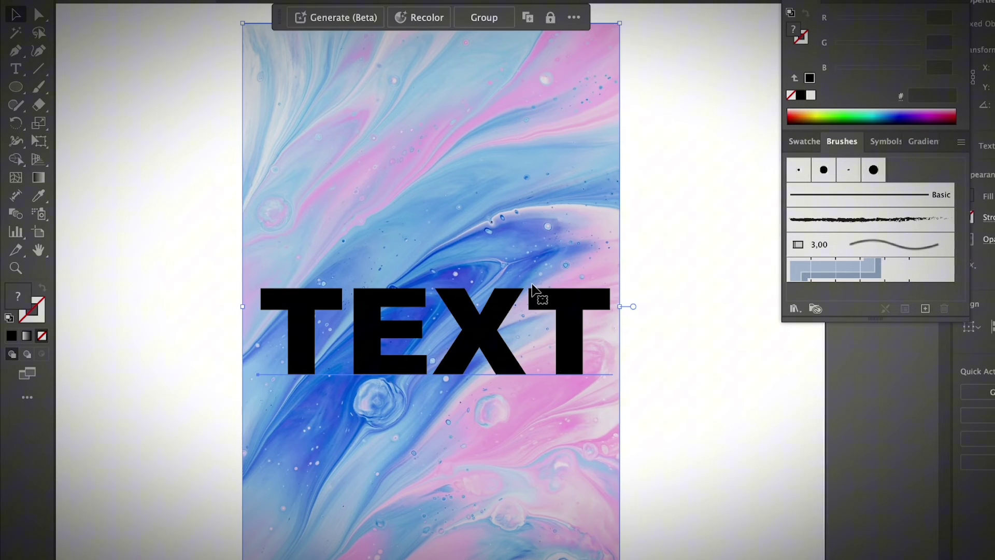
pyautogui.hotkey('ctrl', '7')
pyautogui.hotkey('ctrl', 'z')
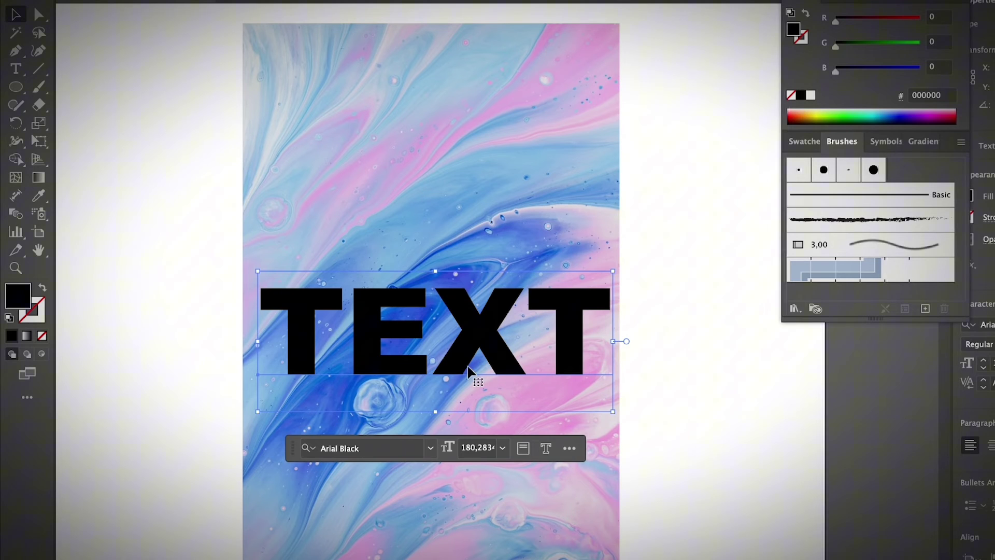
# Convert the TEXT type object into outlined letter shapes with Create Outlines.
pyautogui.hotkey('ctrl', 'shift', 'a')
pyautogui.click(583, 329)
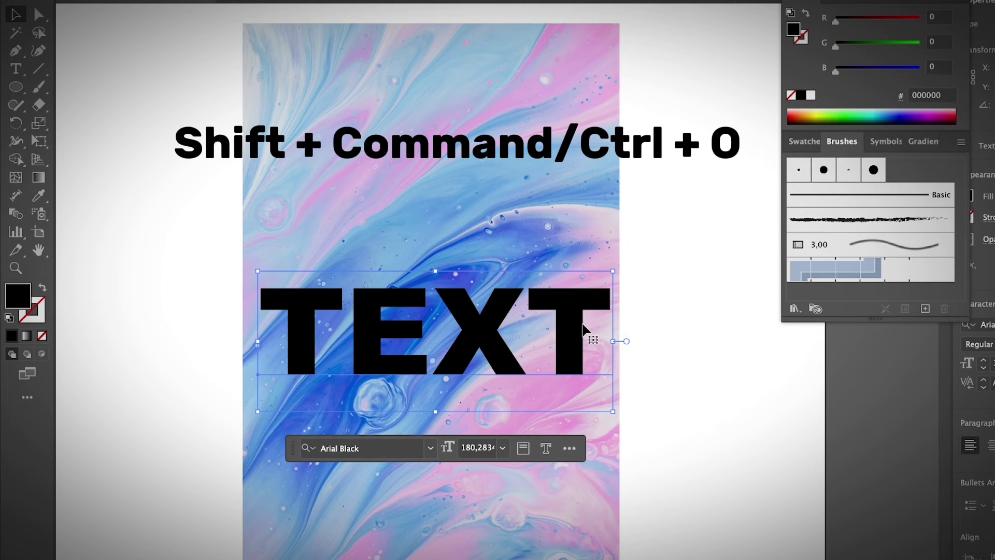
pyautogui.hotkey('ctrl', 'shift', 'o')
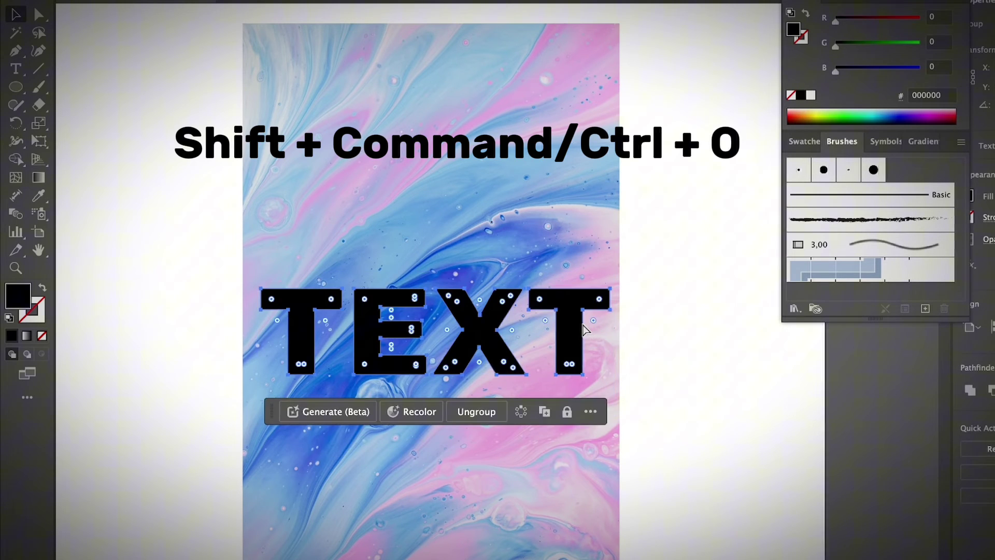
pyautogui.hotkey('ctrl', 'z')
pyautogui.rightClick(569, 302)
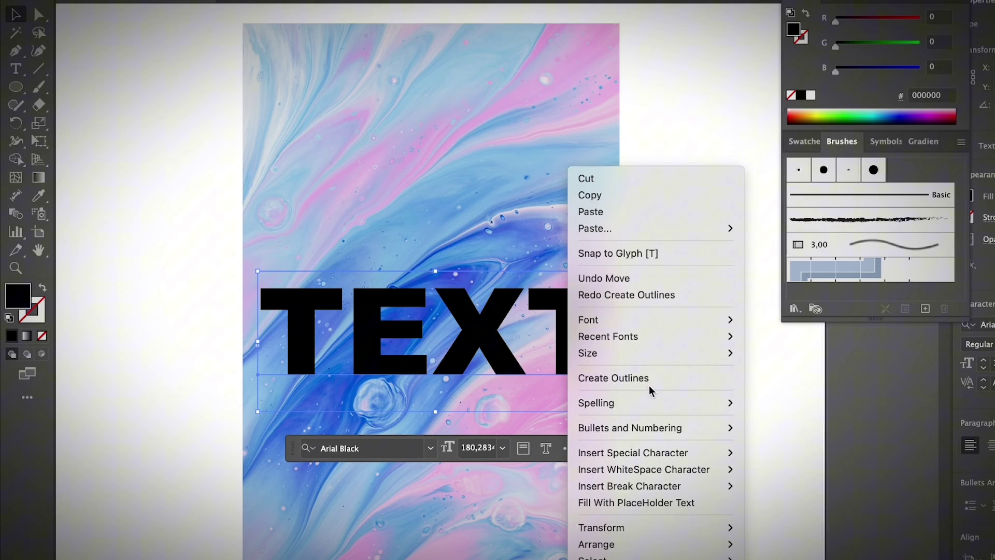
pyautogui.click(624, 377)
pyautogui.click(715, 369)
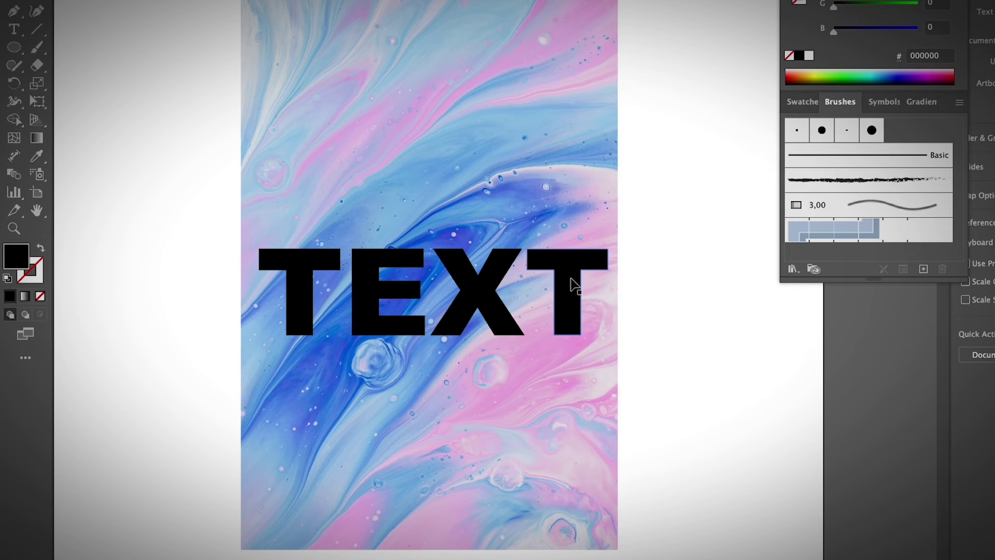
# Combine the outlined letters into one compound path and fill it black.
pyautogui.click(573, 285)
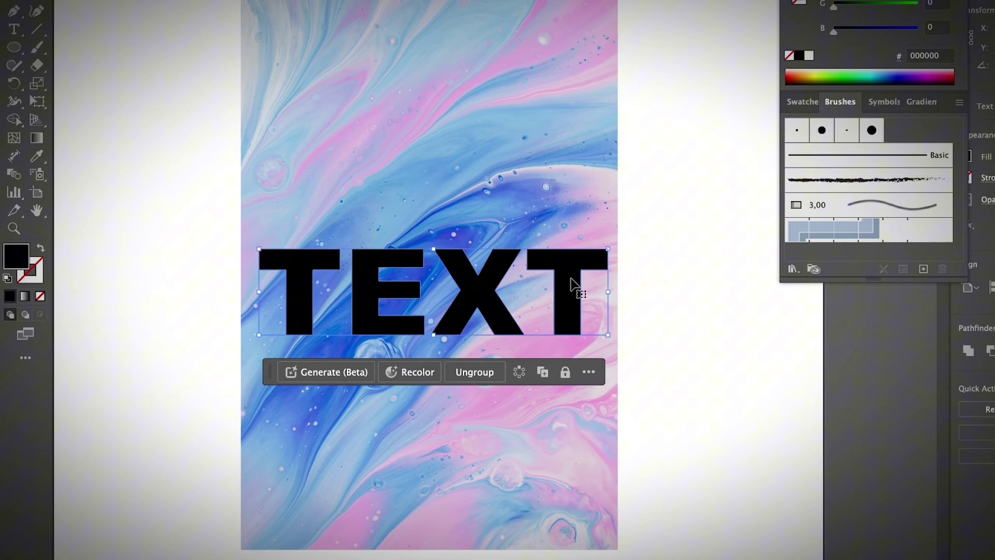
pyautogui.click(176, 0)
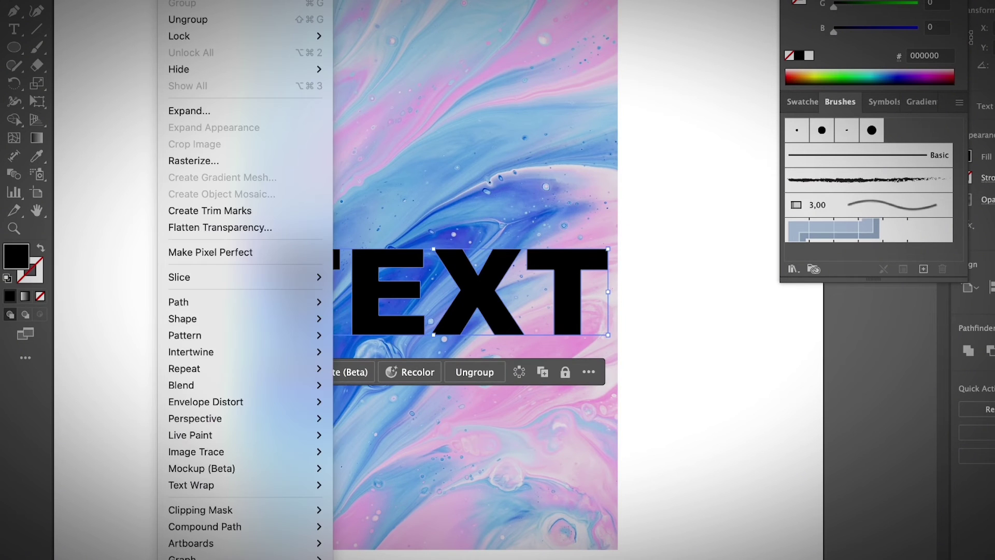
pyautogui.moveTo(276, 524)
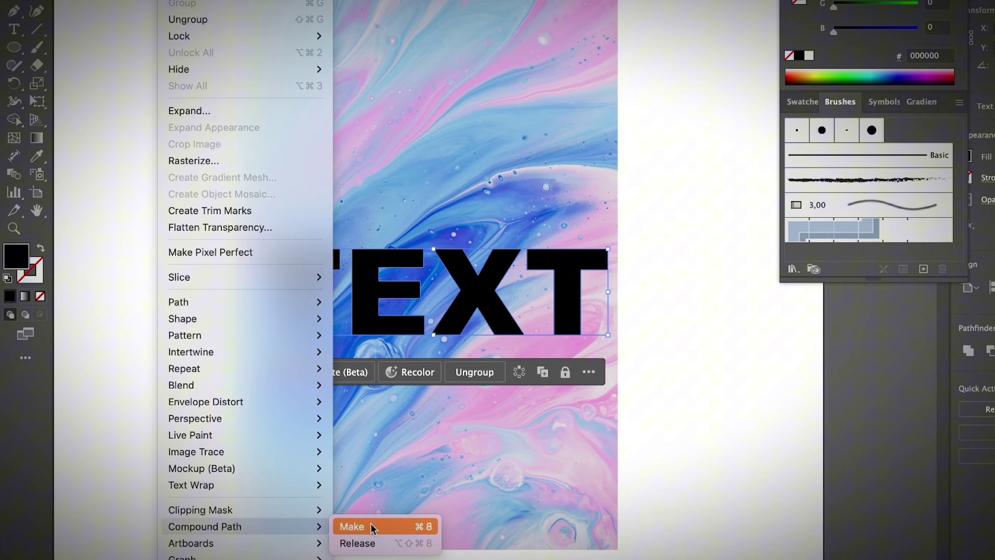
pyautogui.click(414, 527)
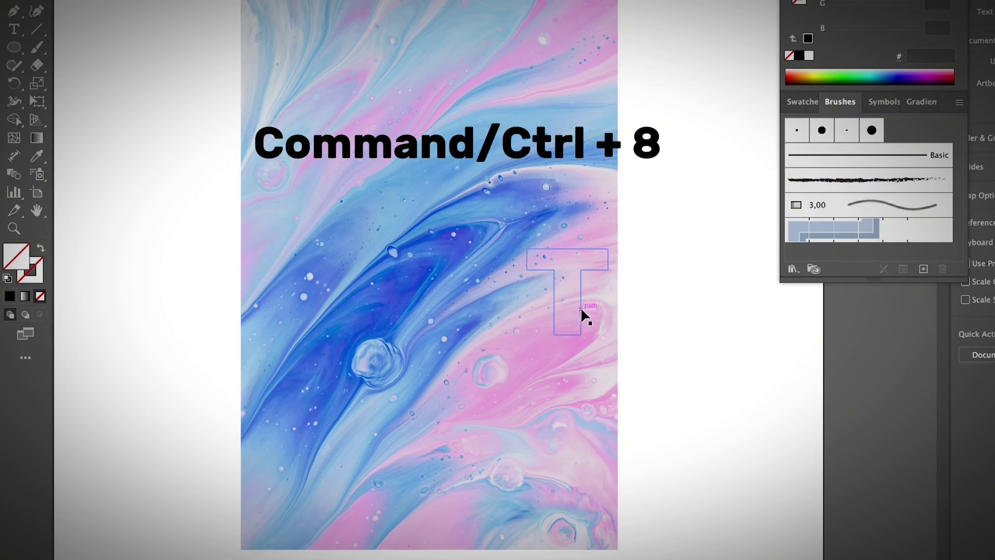
pyautogui.click(7, 297)
pyautogui.click(652, 295)
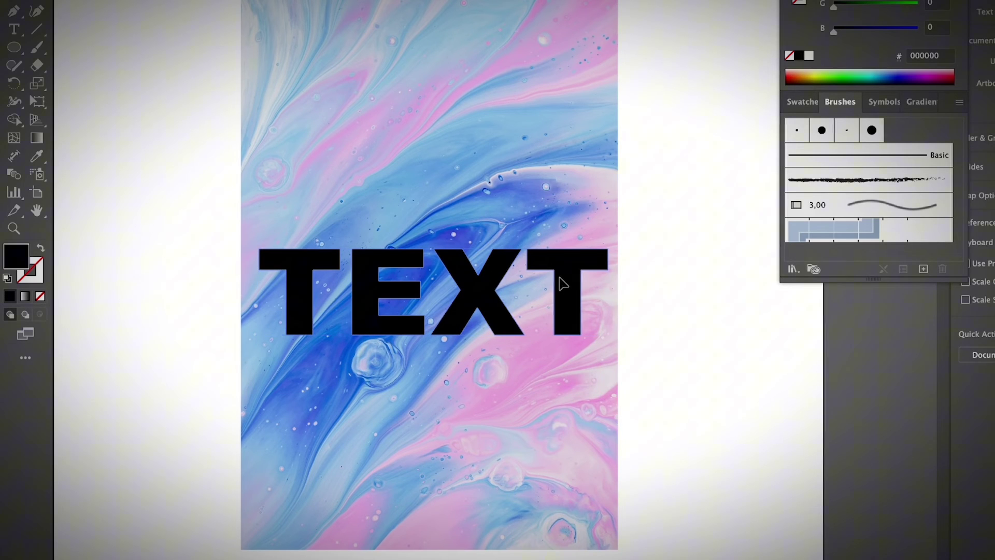
# Nudge TEXT up, select it with the marbled image, and make a clipping mask with Ctrl+7.
pyautogui.click(563, 282)
pyautogui.moveTo(573, 295)
pyautogui.mouseDown()
pyautogui.moveTo(566, 260)
pyautogui.moveTo(574, 281)
pyautogui.mouseUp()
pyautogui.moveTo(652, 304); pyautogui.dragTo(497, 223)
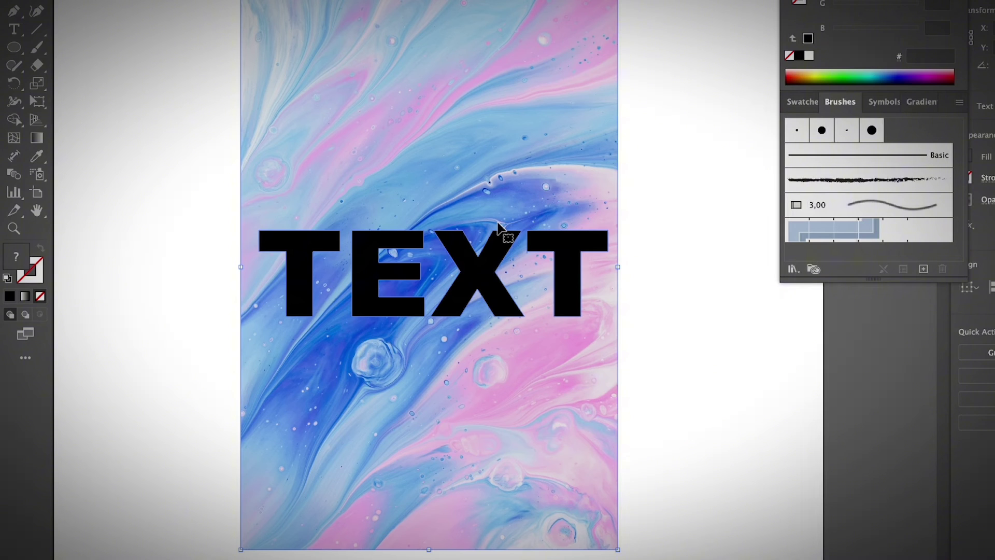
pyautogui.hotkey('ctrl', '7')
pyautogui.click(636, 281)
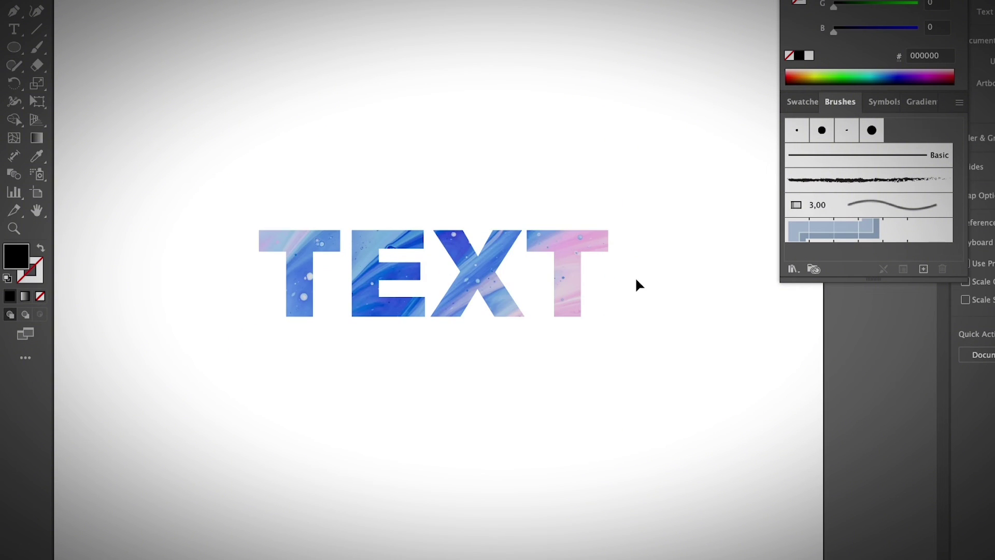
# Shift the marbled image inside the letters and move the TEXT group up and left.
pyautogui.click(573, 288)
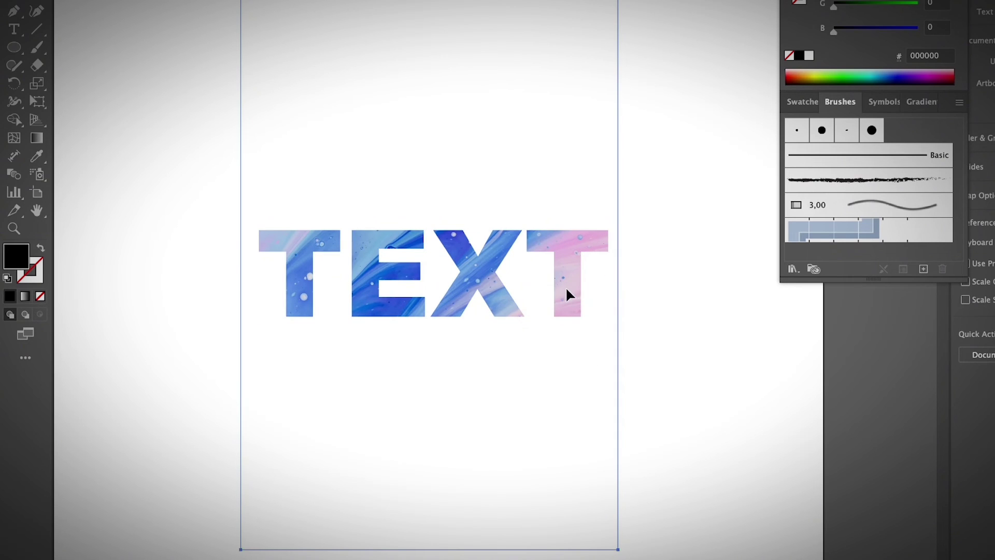
pyautogui.moveTo(567, 290); pyautogui.dragTo(585, 314)
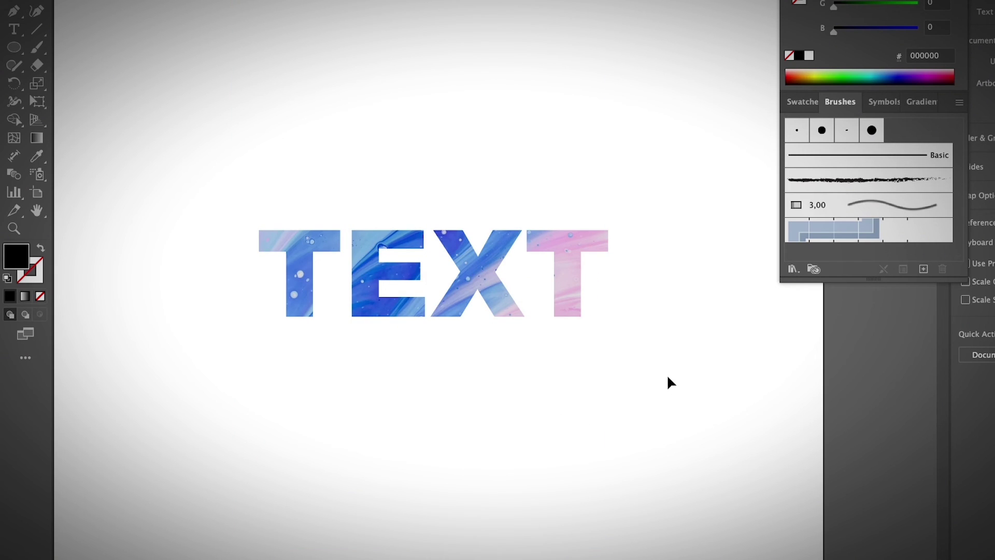
pyautogui.moveTo(566, 289); pyautogui.dragTo(424, 200)
# Scroll the clipping mask article down to the '2. Overhead Menu' section.
pyautogui.click(539, 215)
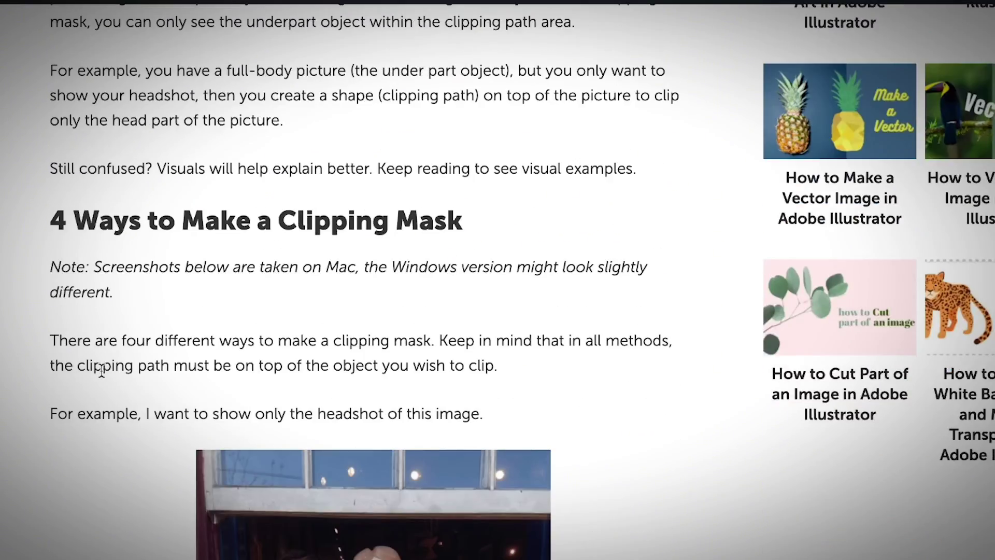
pyautogui.scroll(-15, 101, 369)
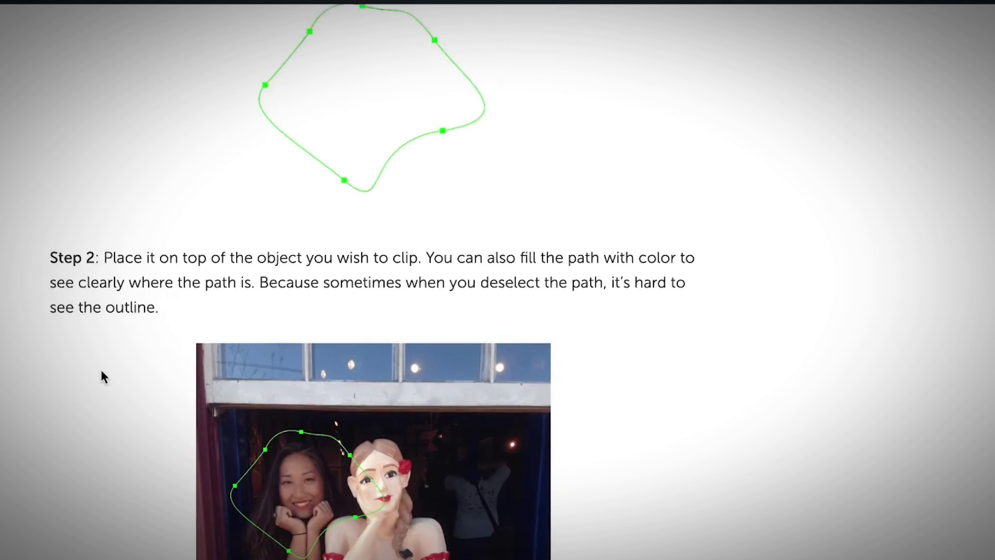
pyautogui.scroll(-14, 101, 371)
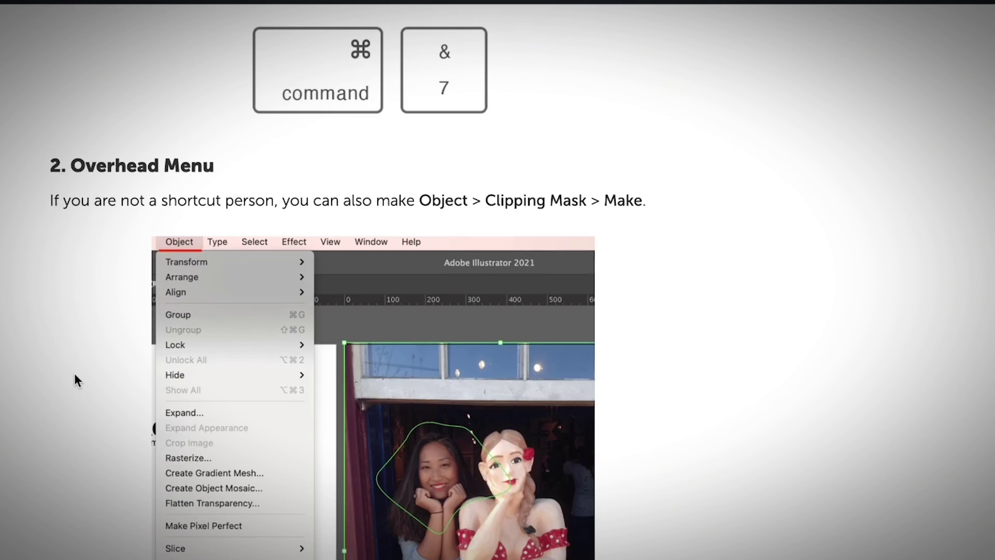
pyautogui.scroll(-13, 80, 374)
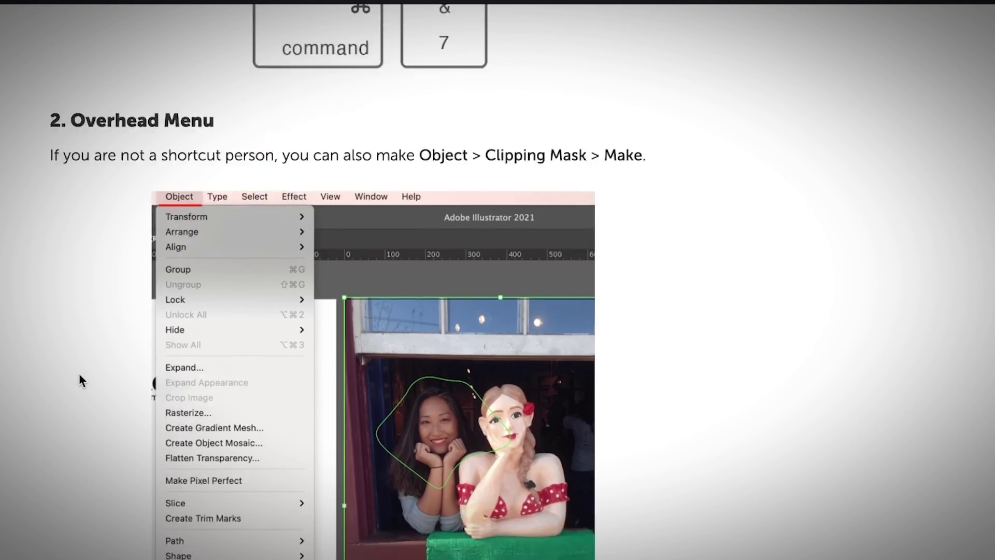